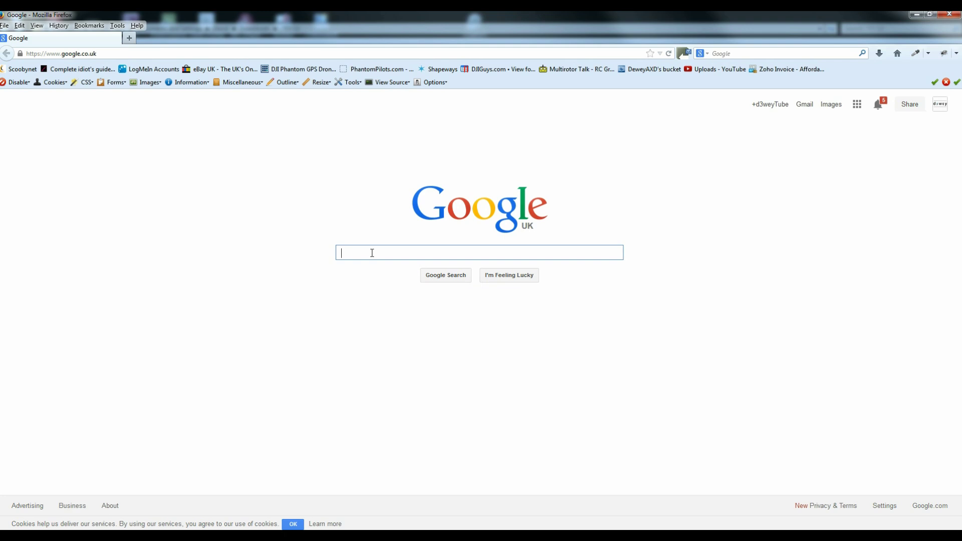
Step: Search for feiyutech and open the G3 2-Axis Brushless Gimbal For Gopro product page, closing the extra tab
{"action": "type", "text": "feiyutech"}
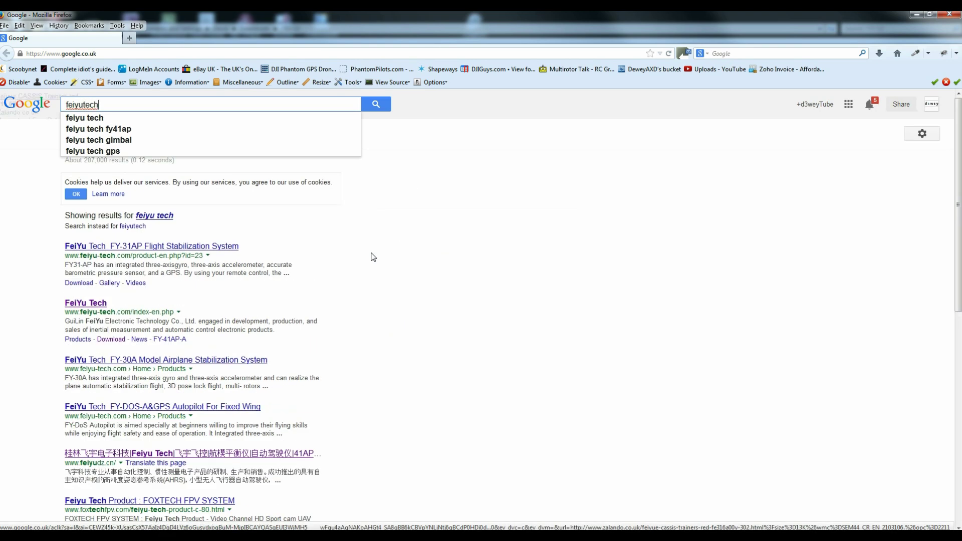
{"action": "left_click", "coordinate": [75, 303]}
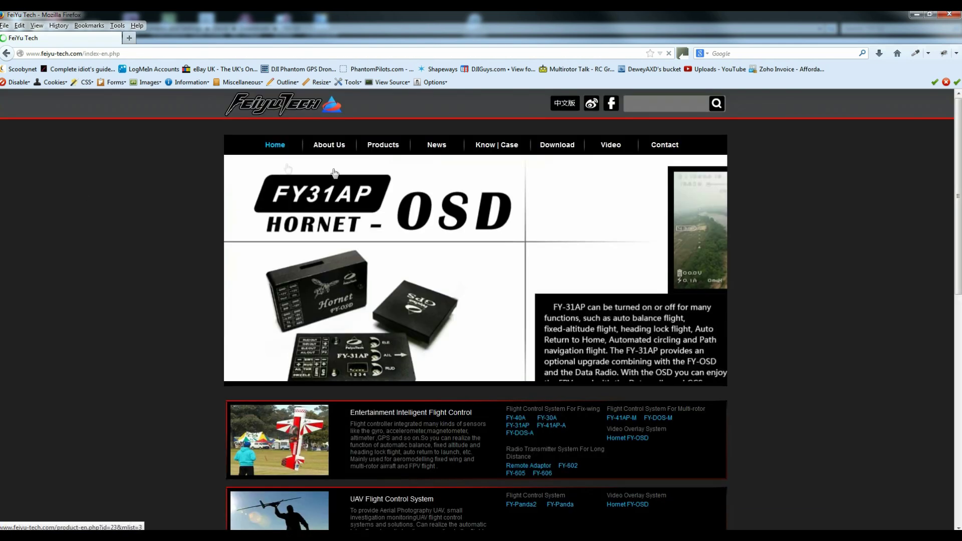
{"action": "left_click", "coordinate": [396, 151]}
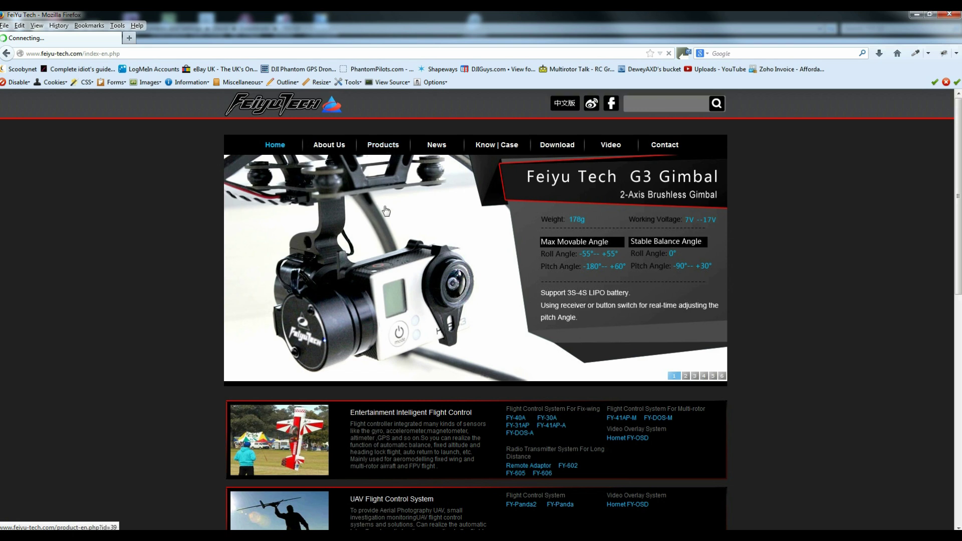
{"action": "left_click", "coordinate": [385, 146]}
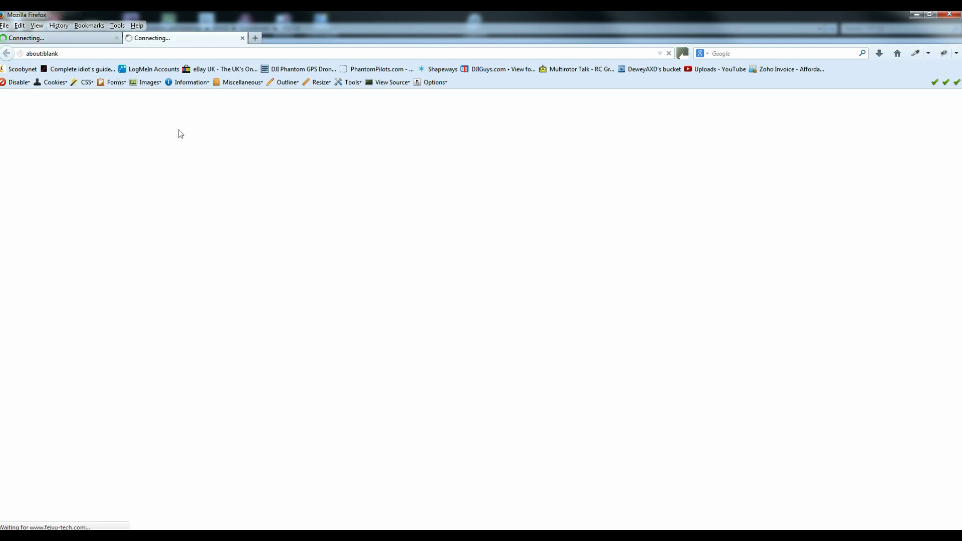
{"action": "left_click", "coordinate": [116, 37]}
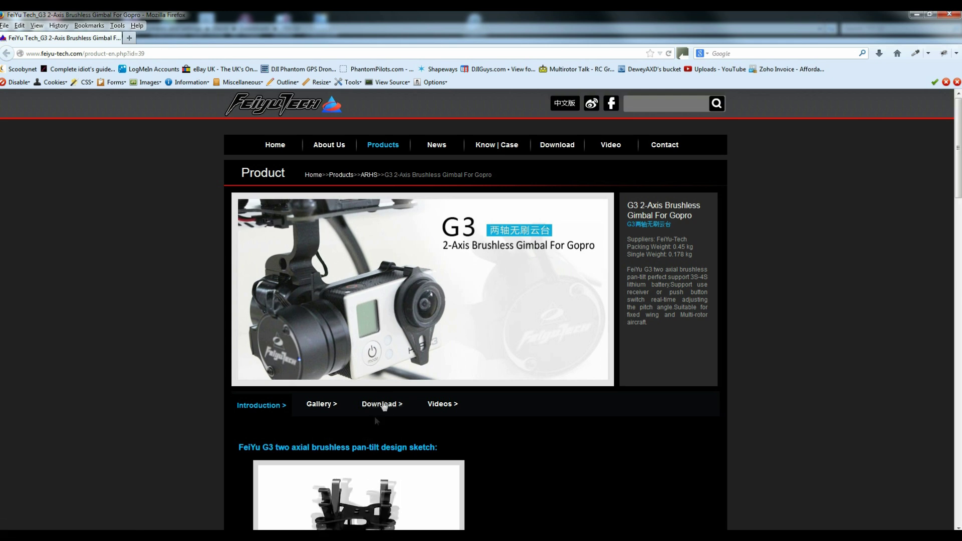
Step: Show the G3 page's Download list of upgrade software, V1.21 firmware and manuals
{"action": "left_click", "coordinate": [379, 407]}
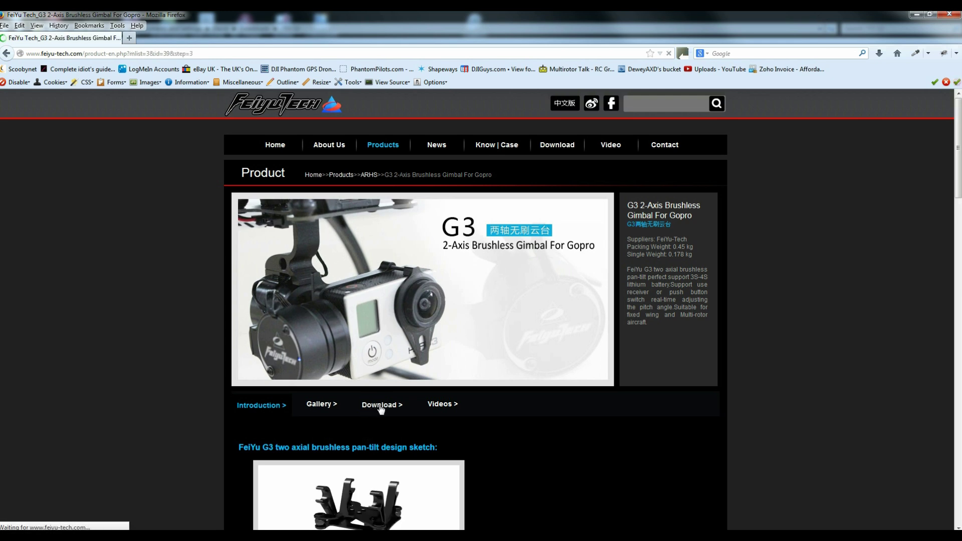
{"action": "scroll", "coordinate": [211, 316], "scroll_direction": "down", "scroll_amount": 5}
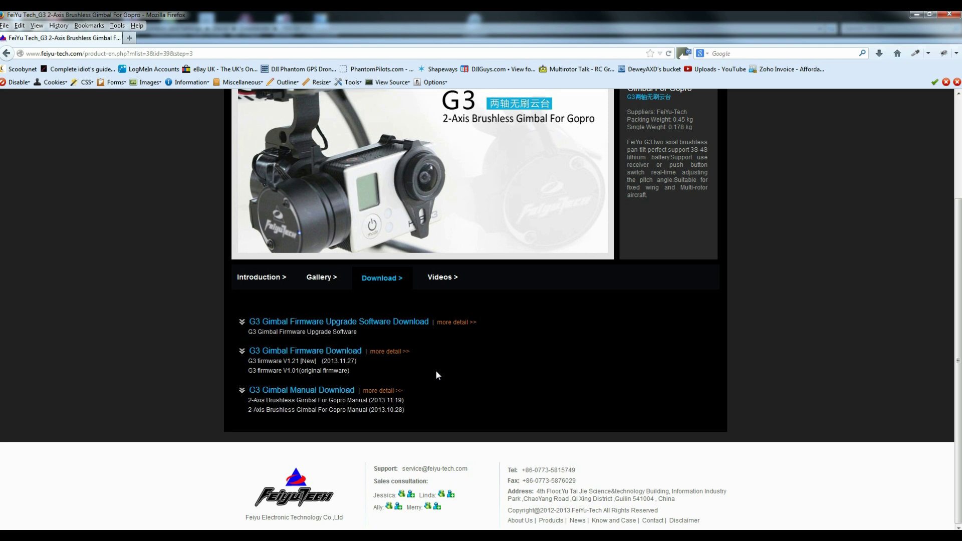
{"action": "scroll", "coordinate": [467, 389], "scroll_direction": "up", "scroll_amount": 3}
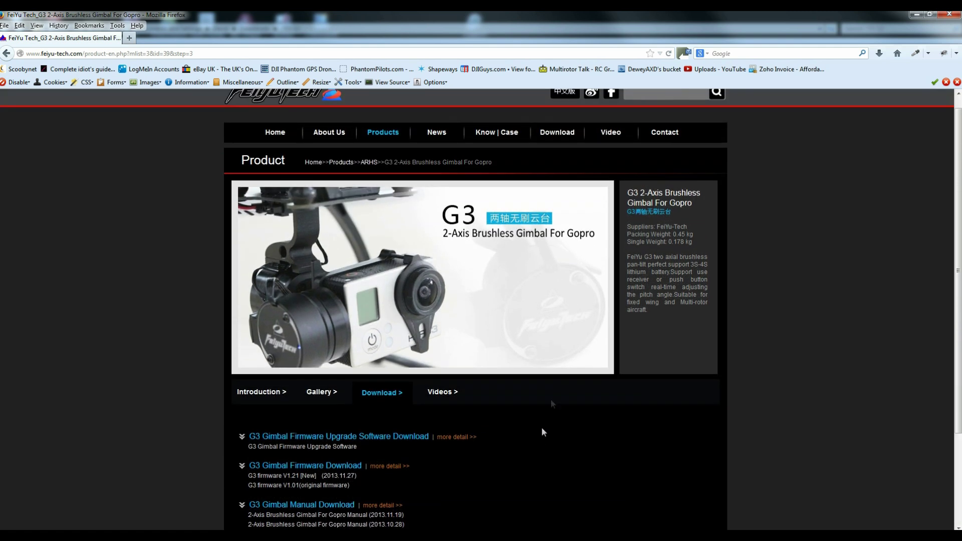
Step: Go to page 3 of the site's downloads and save the USB driver into the FY G3 folder
{"action": "left_click", "coordinate": [555, 135]}
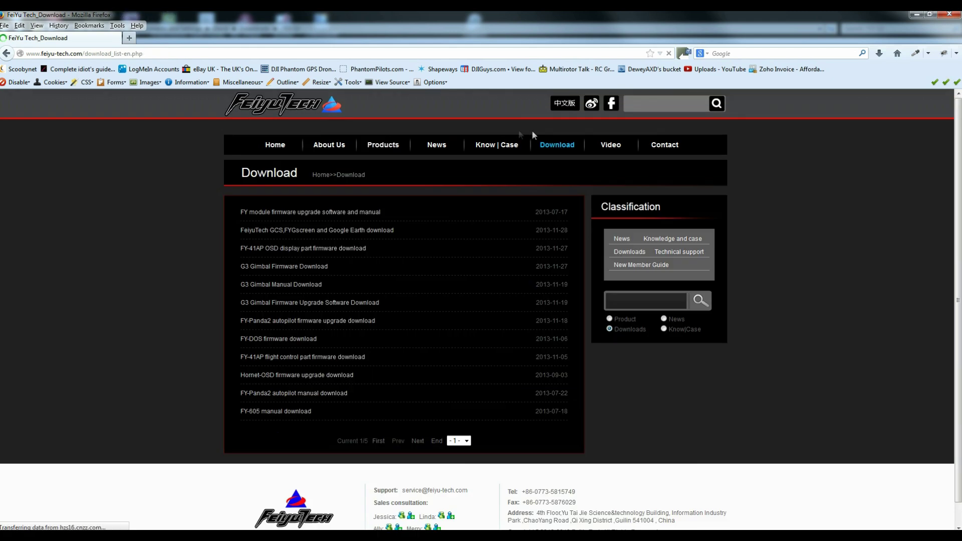
{"action": "left_click", "coordinate": [417, 442]}
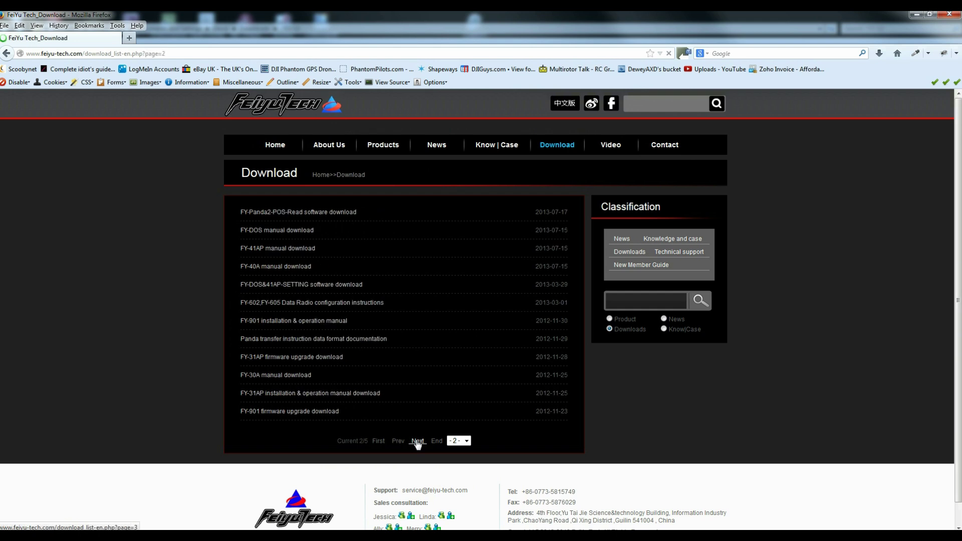
{"action": "left_click", "coordinate": [418, 442]}
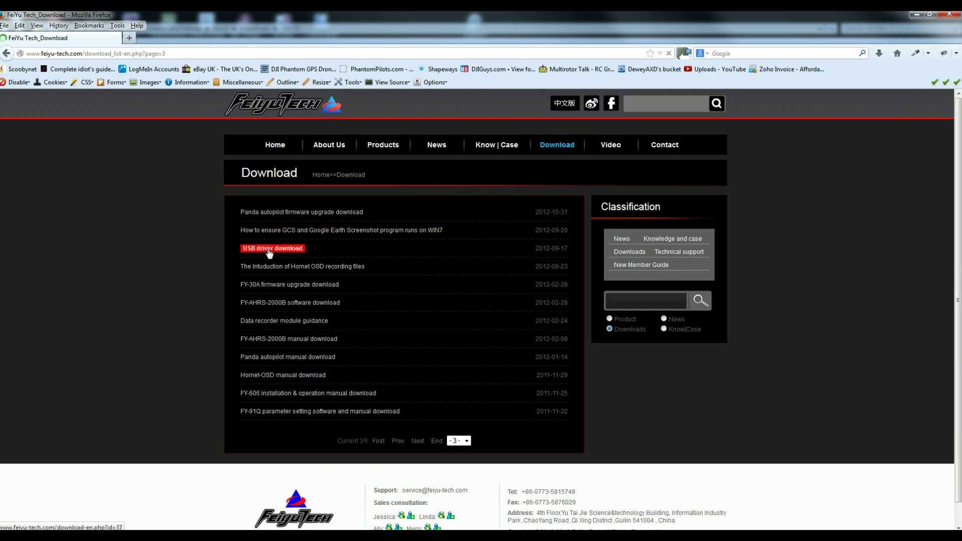
{"action": "left_click", "coordinate": [260, 251]}
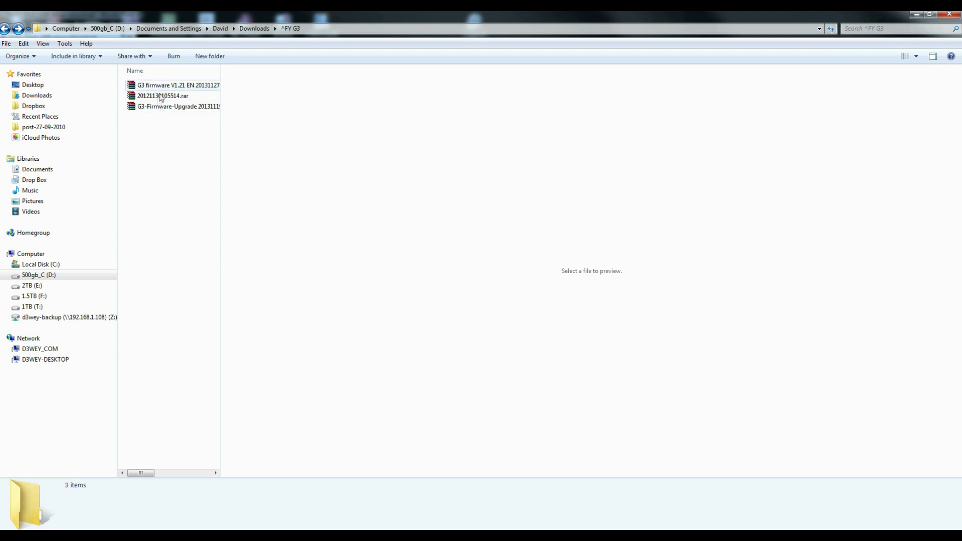
Step: Extract the upgrade software, USB driver and V1.21 firmware archives here, then widen the list to show dates and types
{"action": "right_click", "coordinate": [161, 106]}
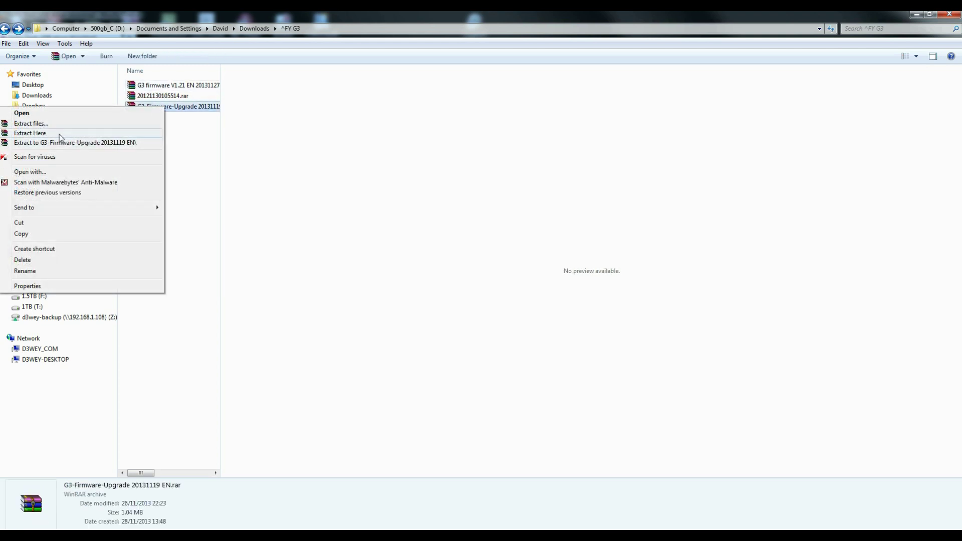
{"action": "left_click", "coordinate": [59, 135]}
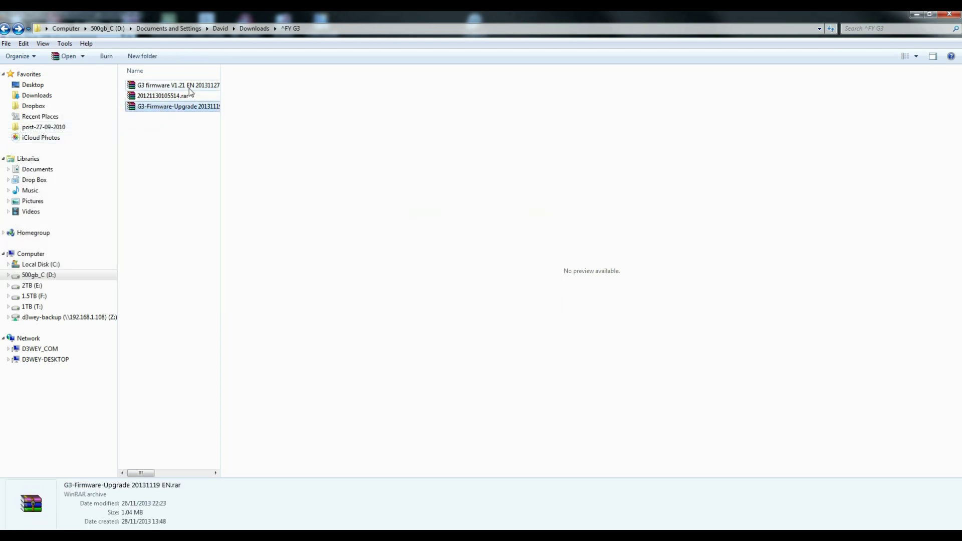
{"action": "right_click", "coordinate": [165, 97]}
{"action": "left_click", "coordinate": [126, 124]}
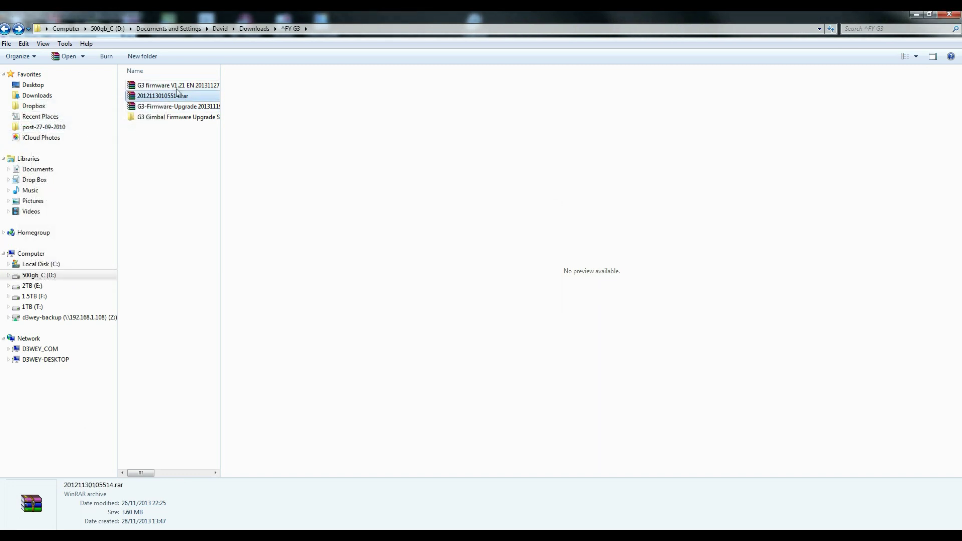
{"action": "right_click", "coordinate": [178, 86]}
{"action": "left_click", "coordinate": [73, 114]}
{"action": "left_click", "coordinate": [168, 167]}
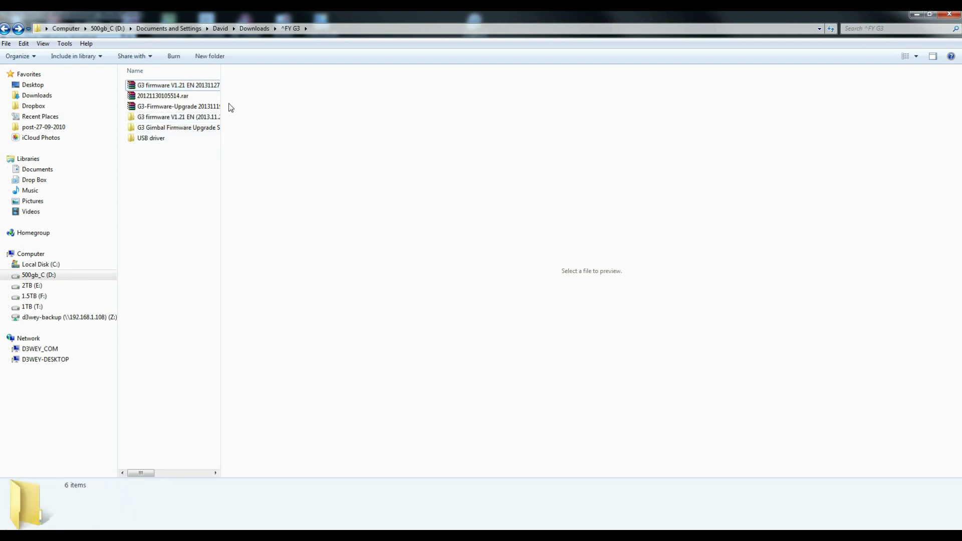
{"action": "left_click_drag", "start_coordinate": [221, 106], "coordinate": [346, 109]}
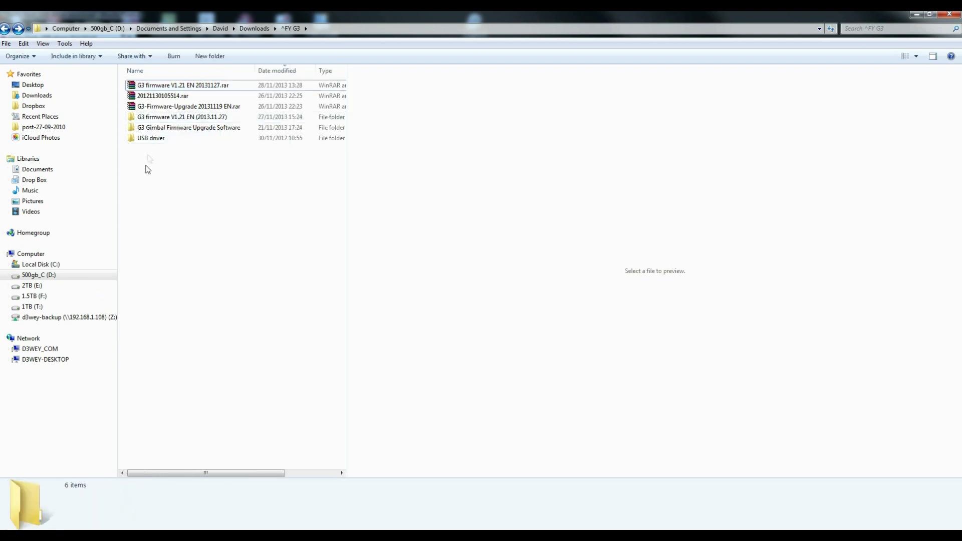
Step: Install the PL2303 Prolific driver from the USB driver folder and check the installation status
{"action": "double_click", "coordinate": [145, 139]}
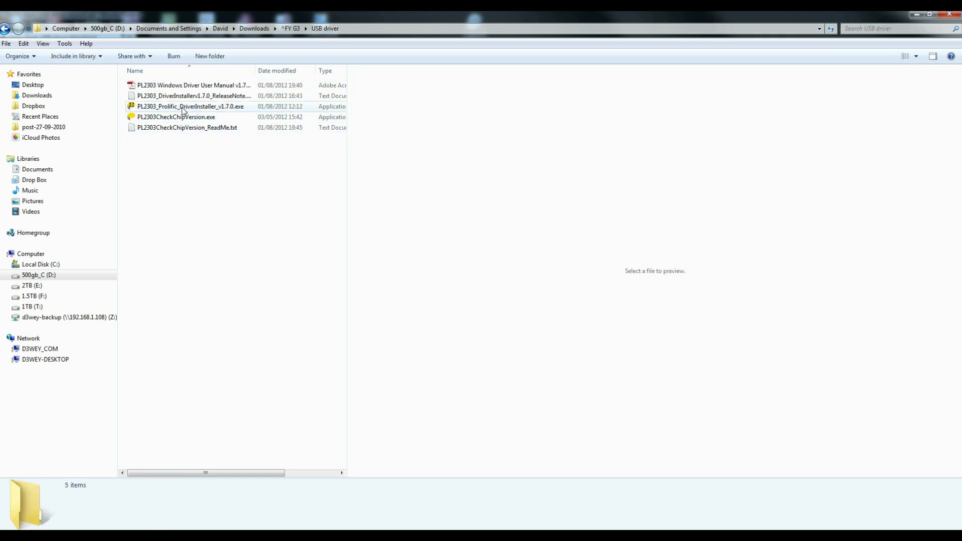
{"action": "mouse_move", "coordinate": [189, 112]}
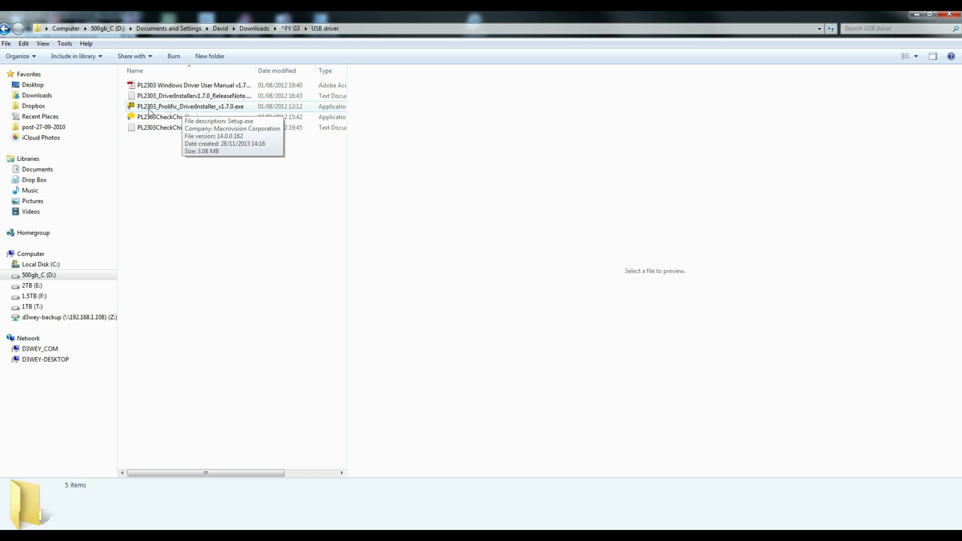
{"action": "left_click", "coordinate": [207, 107]}
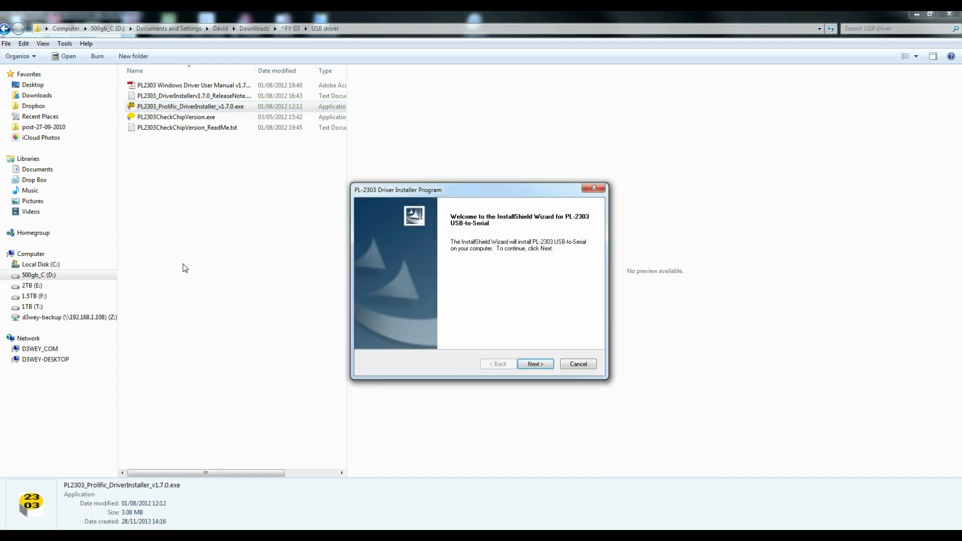
{"action": "left_click", "coordinate": [536, 364]}
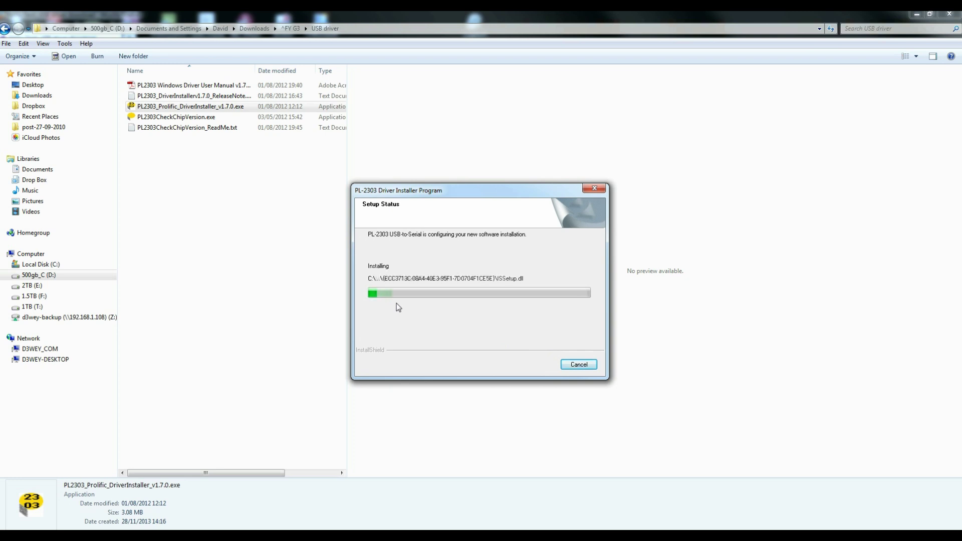
{"action": "left_click", "coordinate": [531, 365]}
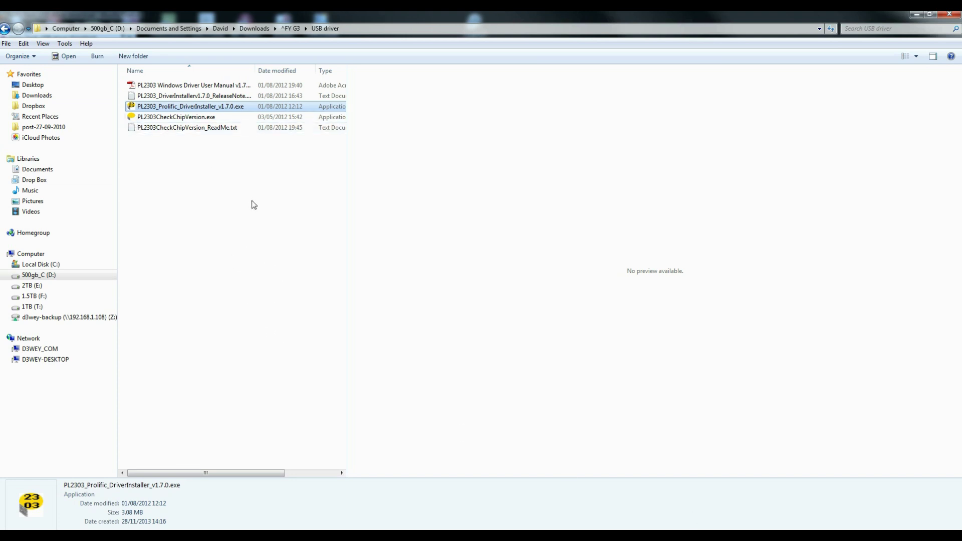
{"action": "left_click", "coordinate": [232, 193]}
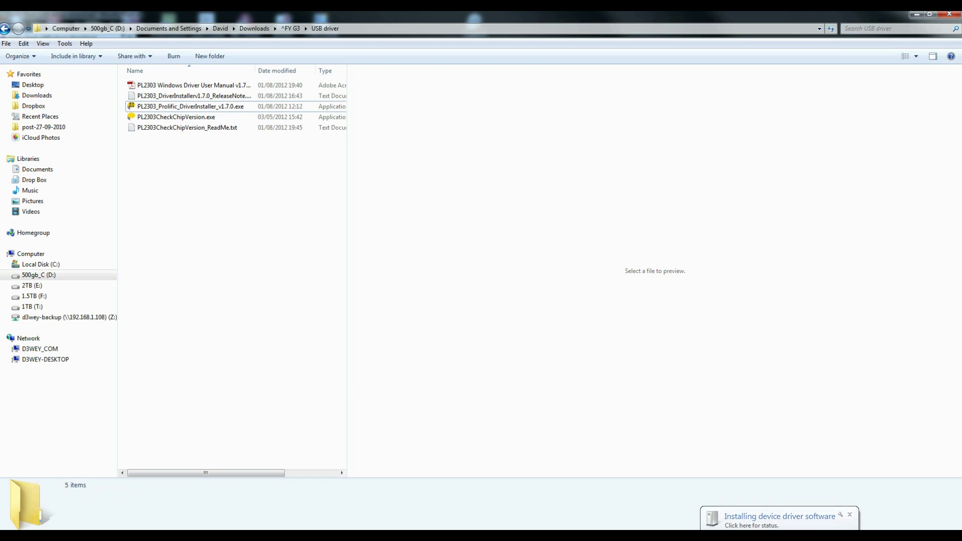
{"action": "left_click", "coordinate": [756, 524]}
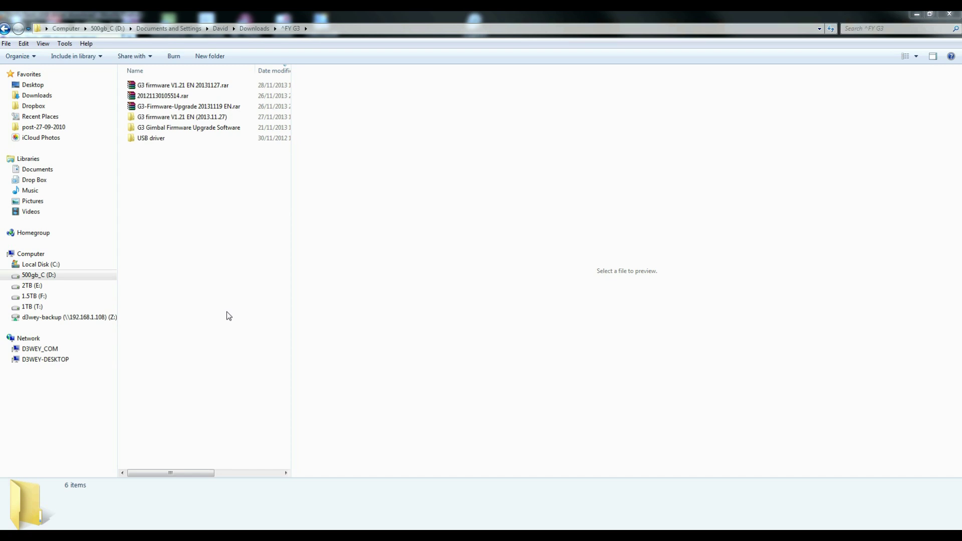
Step: Open the G3 Gimbal Firmware Upgrade Software folder from ^FY G3
{"action": "double_click", "coordinate": [176, 128]}
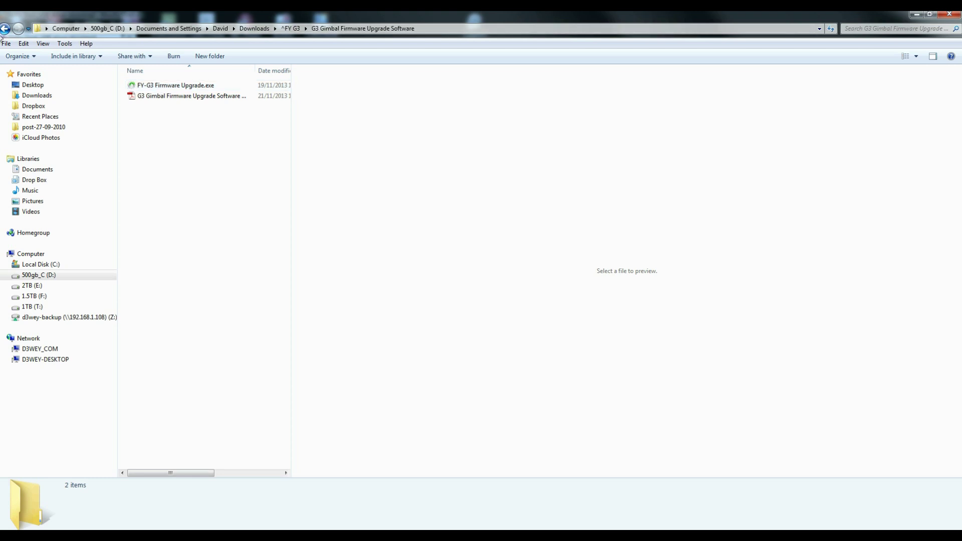
{"action": "left_click", "coordinate": [5, 28]}
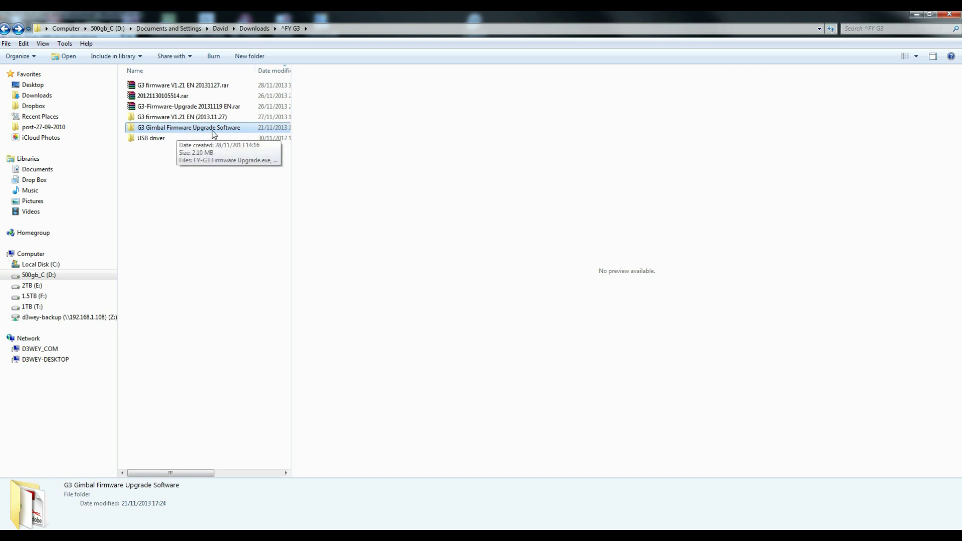
{"action": "double_click", "coordinate": [161, 129]}
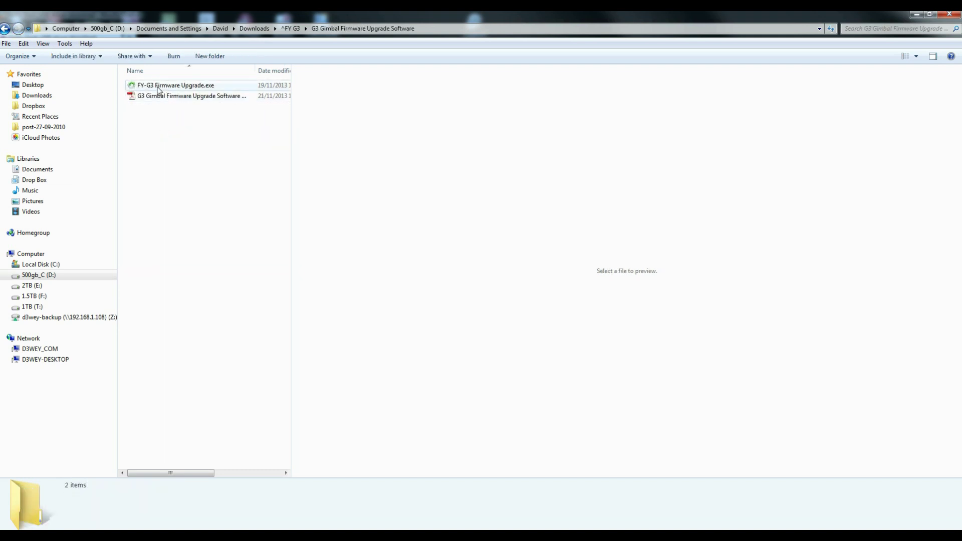
Step: Launch FY-G3 Firmware Upgrade.exe, find only COM1 in its port list, and search Start for 'device manager'
{"action": "double_click", "coordinate": [187, 90]}
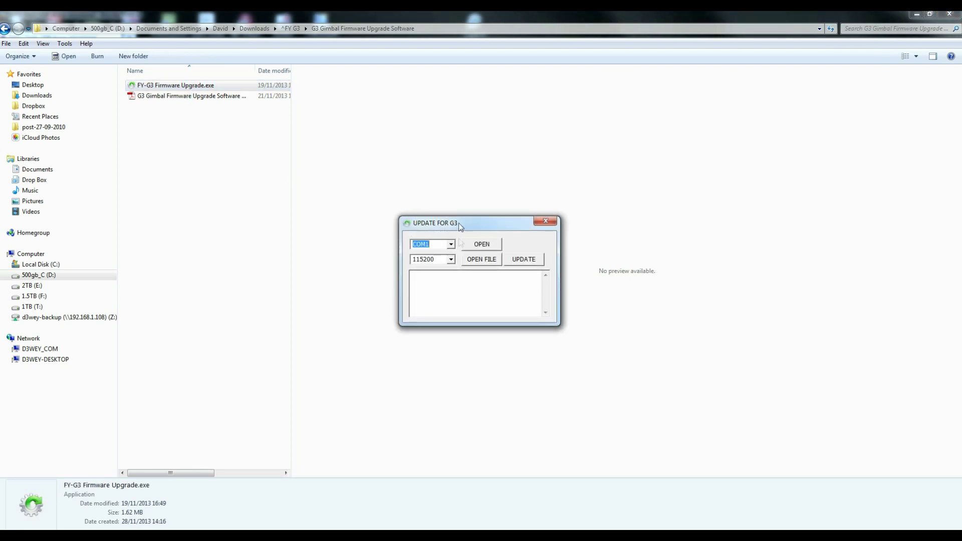
{"action": "left_click", "coordinate": [451, 244]}
{"action": "left_click", "coordinate": [429, 245]}
{"action": "key", "text": "super"}
{"action": "type", "text": "device manager"}
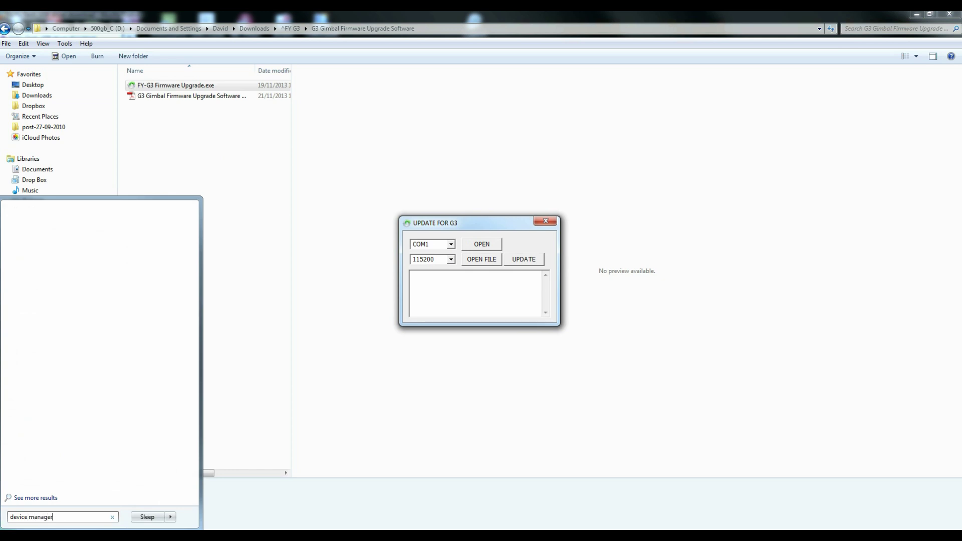
Step: In Device Manager, confirm the Prolific USB-to-Serial Comm Port is on COM5, then close it
{"action": "key", "text": "Return"}
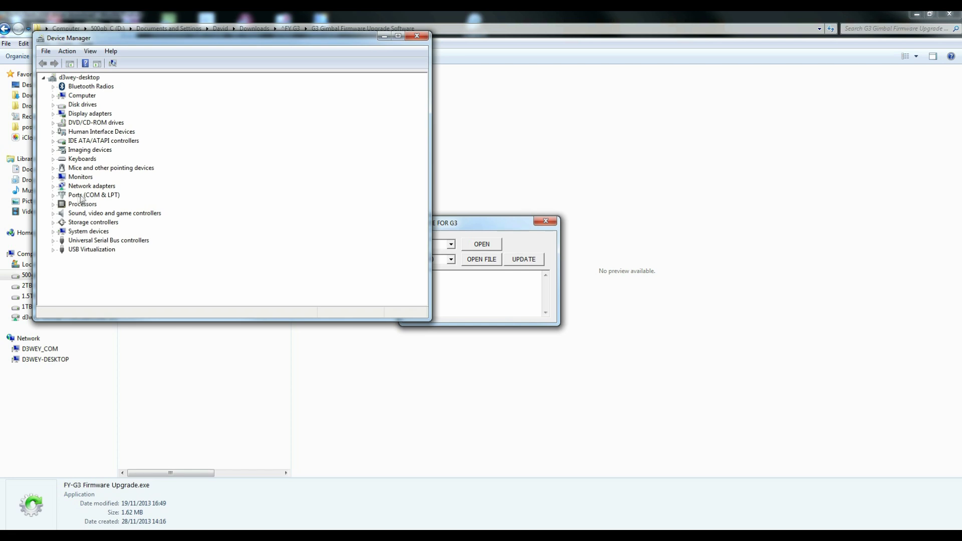
{"action": "left_click", "coordinate": [79, 197]}
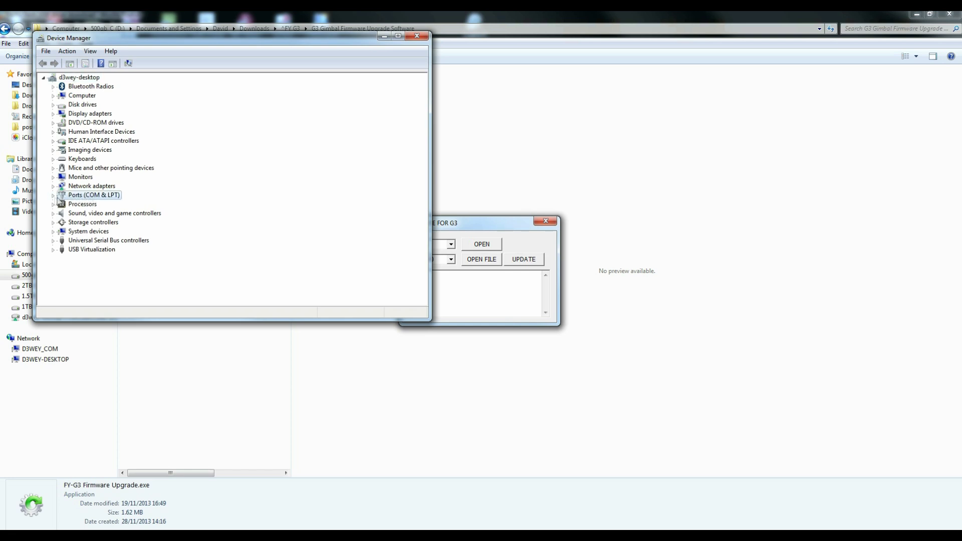
{"action": "left_click", "coordinate": [53, 196]}
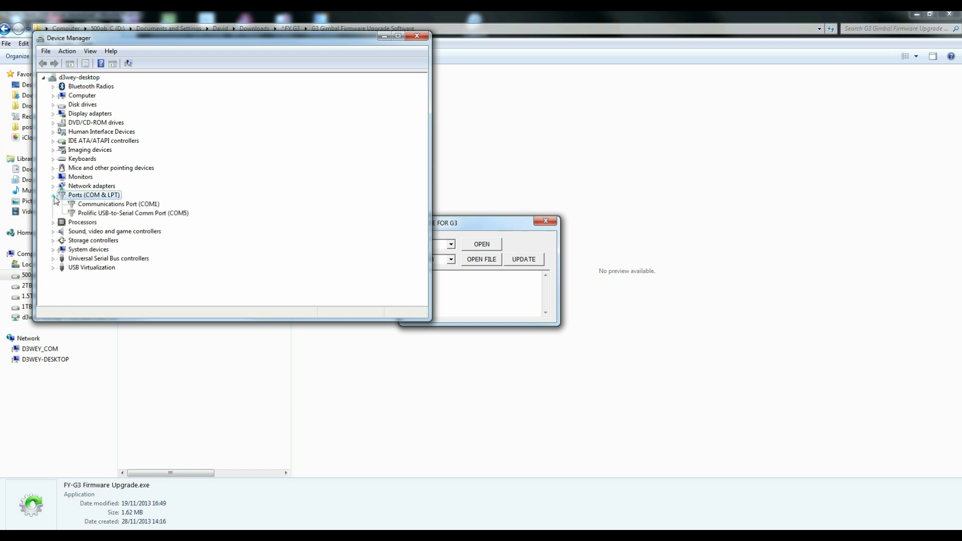
{"action": "left_click", "coordinate": [83, 214]}
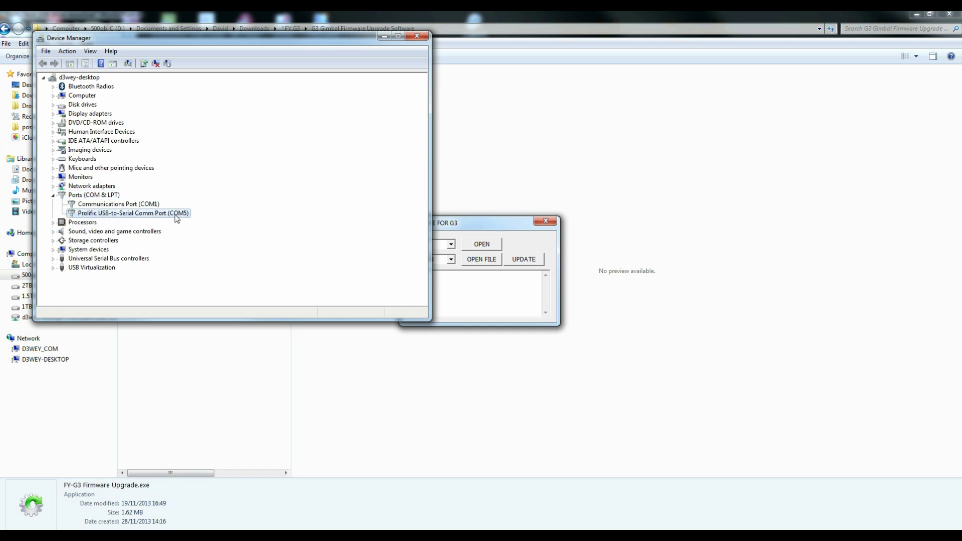
{"action": "left_click", "coordinate": [417, 36]}
Step: Select COM5 in the upgrade tool and open the connection
{"action": "left_click", "coordinate": [450, 244]}
{"action": "left_click", "coordinate": [423, 262]}
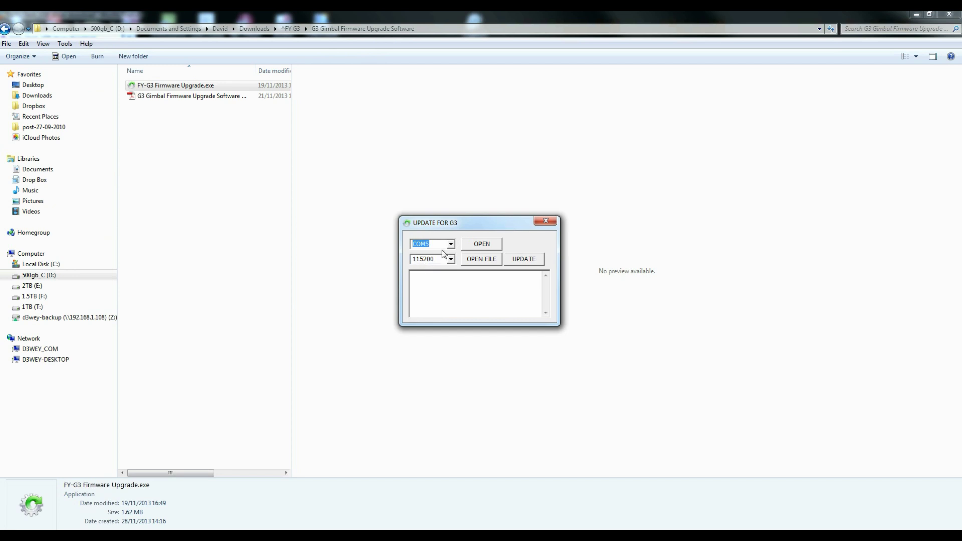
{"action": "left_click", "coordinate": [431, 245]}
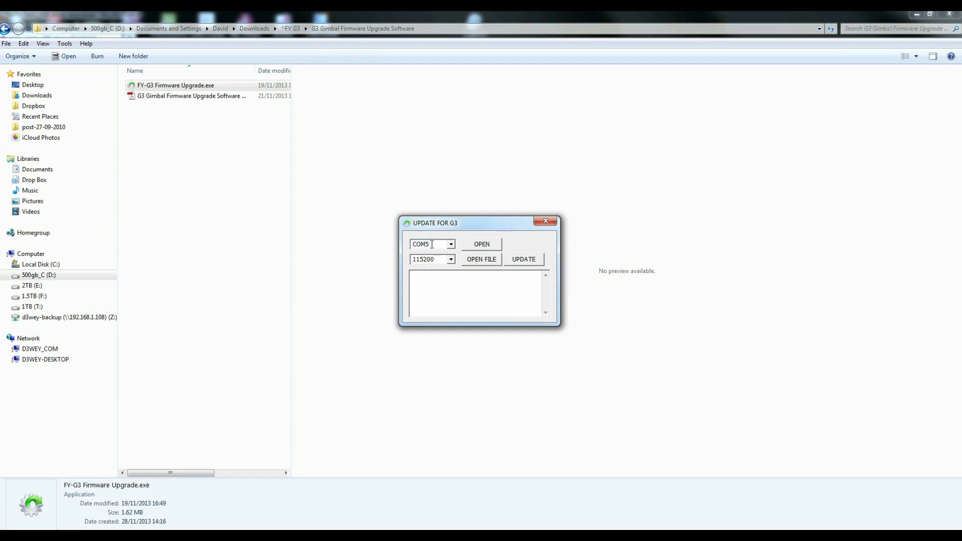
{"action": "left_click", "coordinate": [479, 246]}
Step: Browse to ^FY G3 > G3 firmware V1.21 EN (2013.11.27) and choose G3PTZv1.21.bin as the firmware file
{"action": "left_click", "coordinate": [478, 259]}
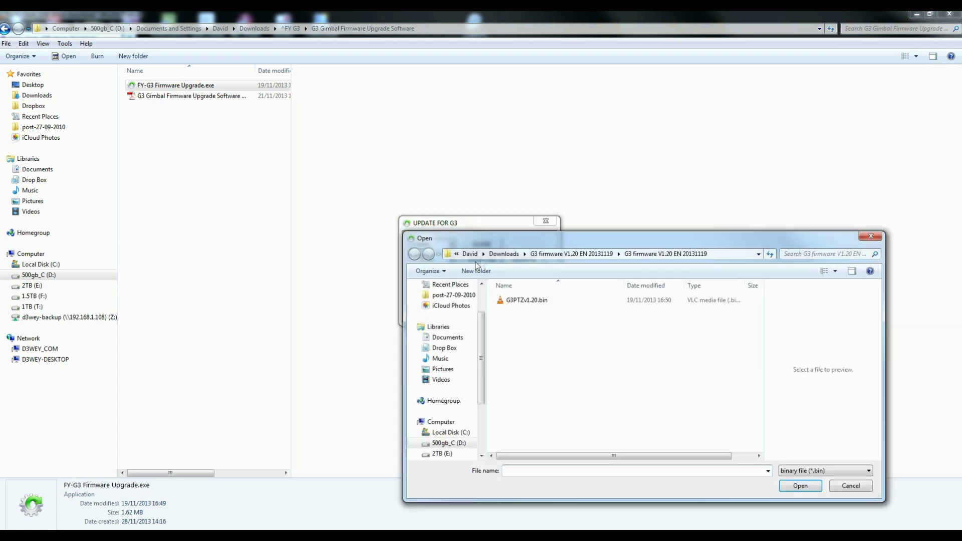
{"action": "left_click", "coordinate": [536, 256]}
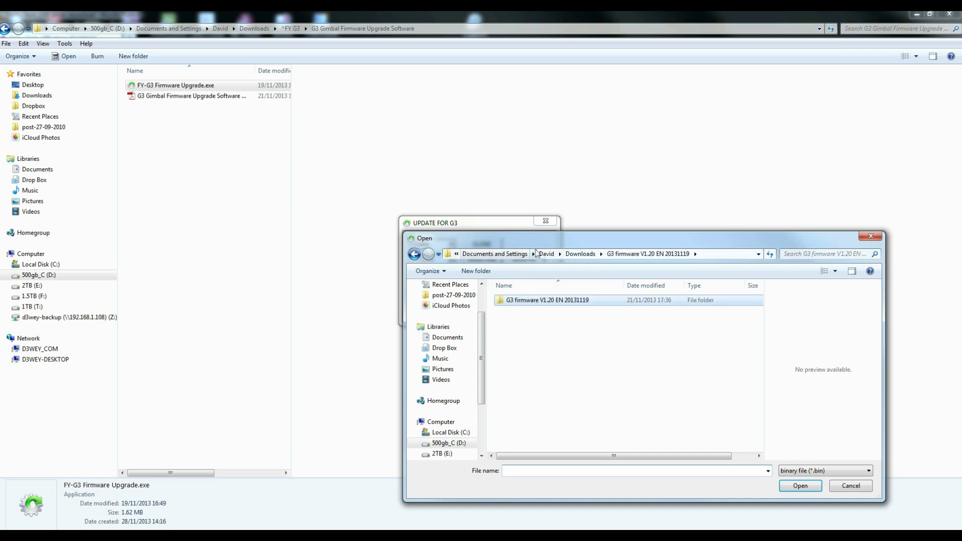
{"action": "left_click", "coordinate": [580, 254]}
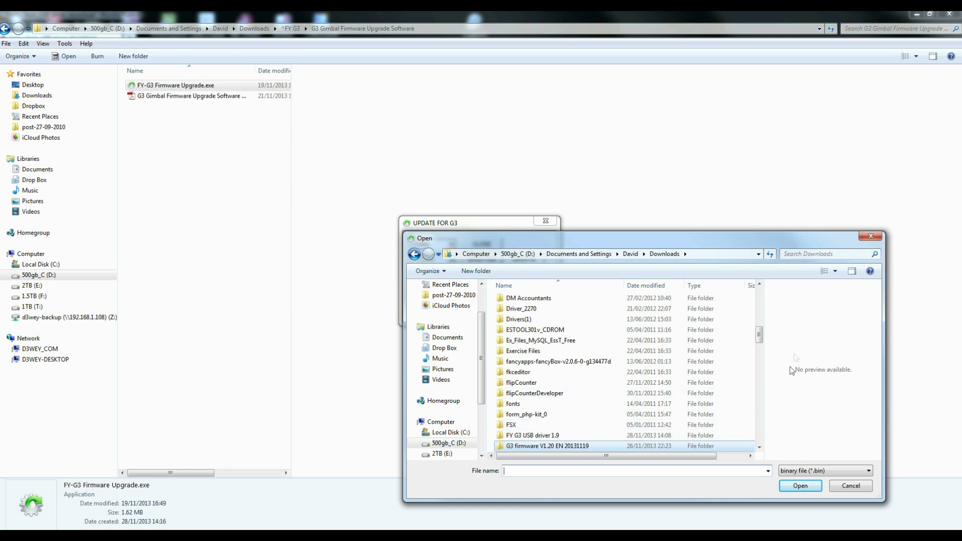
{"action": "left_click_drag", "start_coordinate": [759, 335], "coordinate": [759, 288]}
{"action": "double_click", "coordinate": [521, 300]}
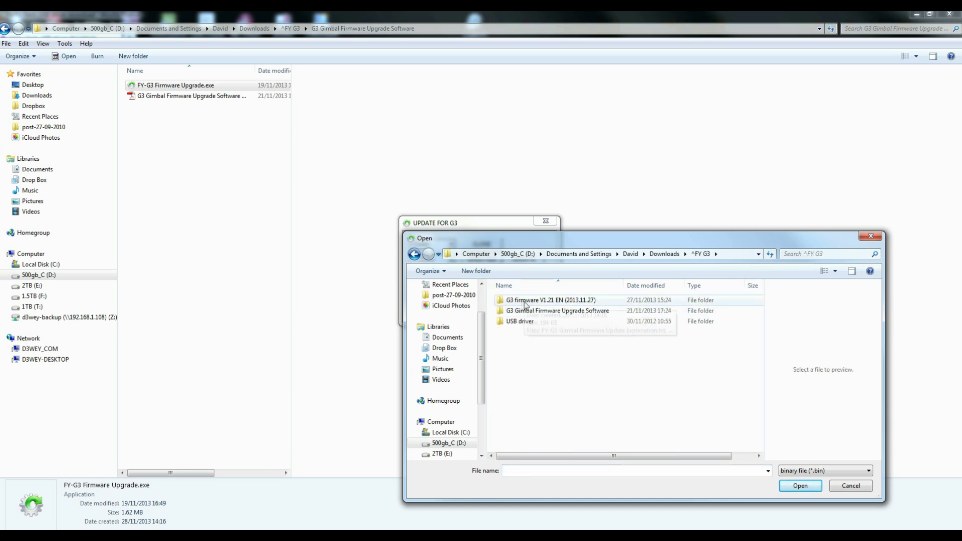
{"action": "double_click", "coordinate": [542, 302]}
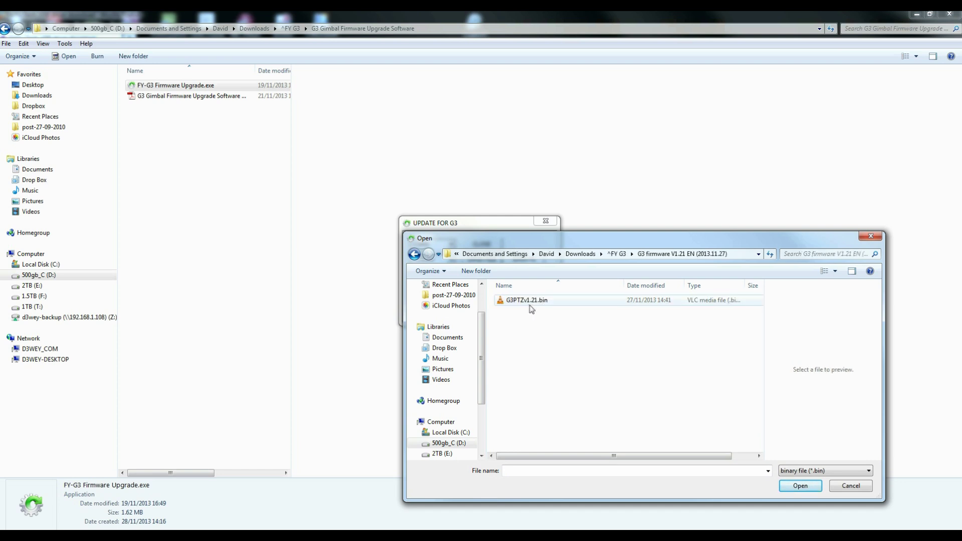
{"action": "left_click", "coordinate": [536, 304]}
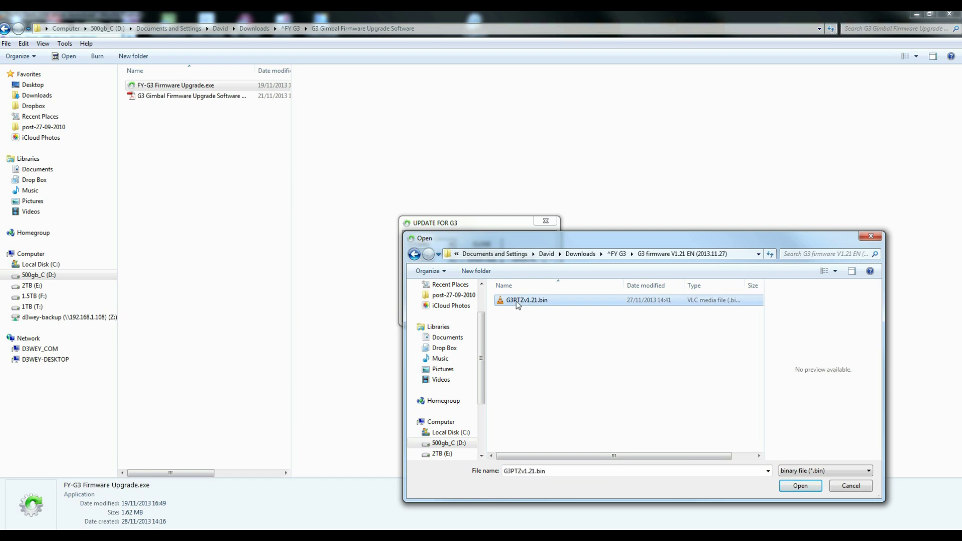
Step: Load the chosen G3PTZv1.21.bin firmware file into the upgrade tool
{"action": "left_click", "coordinate": [786, 482]}
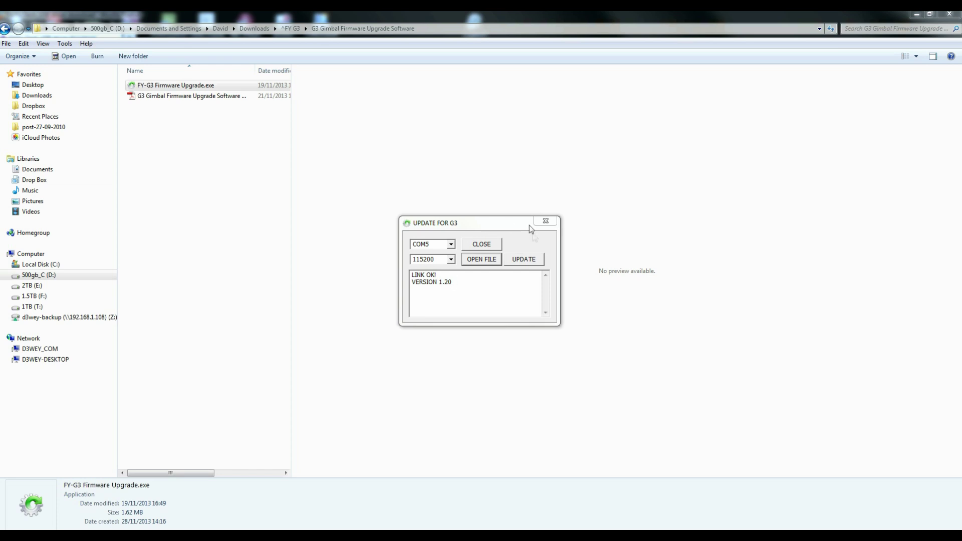
Step: Flash the v1.21 firmware to the gimbal, waiting until SEND OK appears after block 87
{"action": "left_click", "coordinate": [522, 260]}
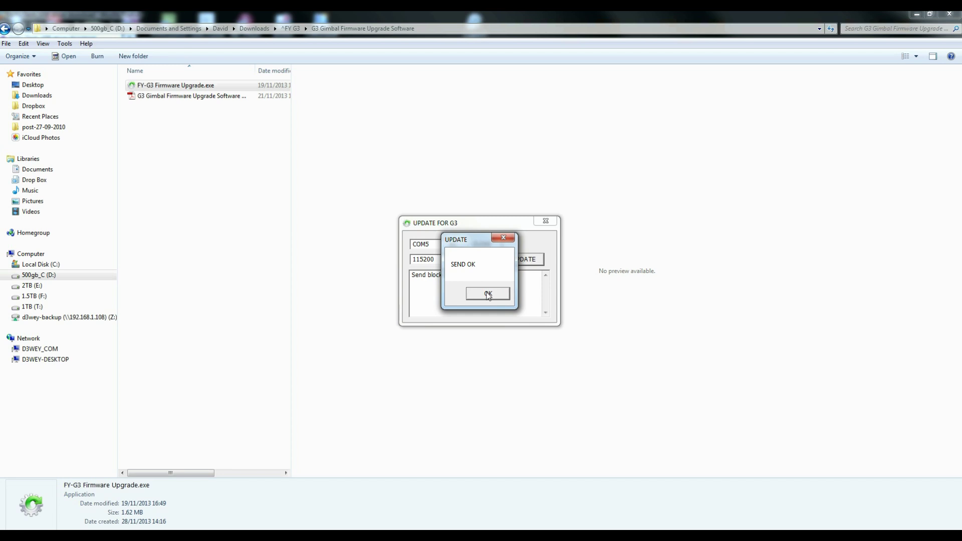
Step: Dismiss the SEND OK message, release COM5, and exit UPDATE FOR G3, returning to the firmware folder
{"action": "left_click", "coordinate": [488, 294]}
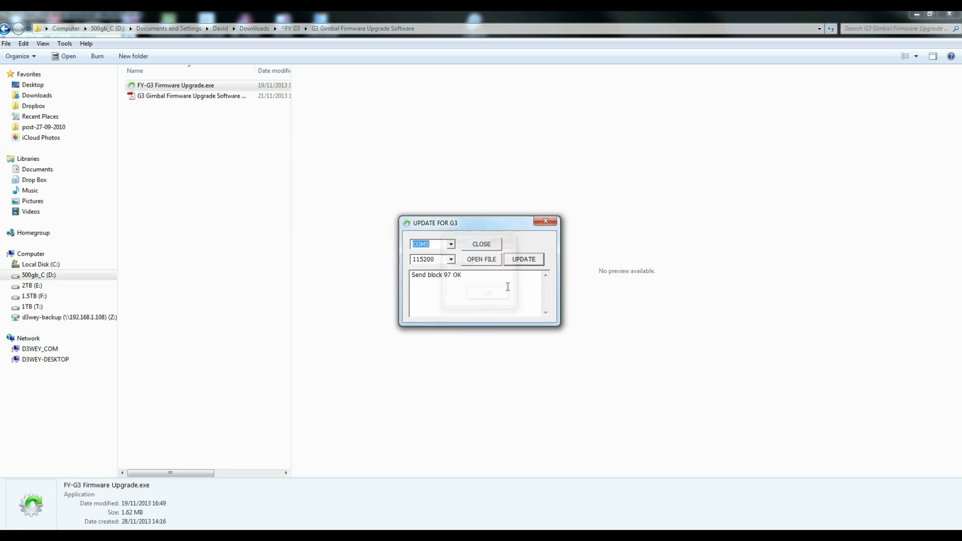
{"action": "left_click", "coordinate": [489, 246]}
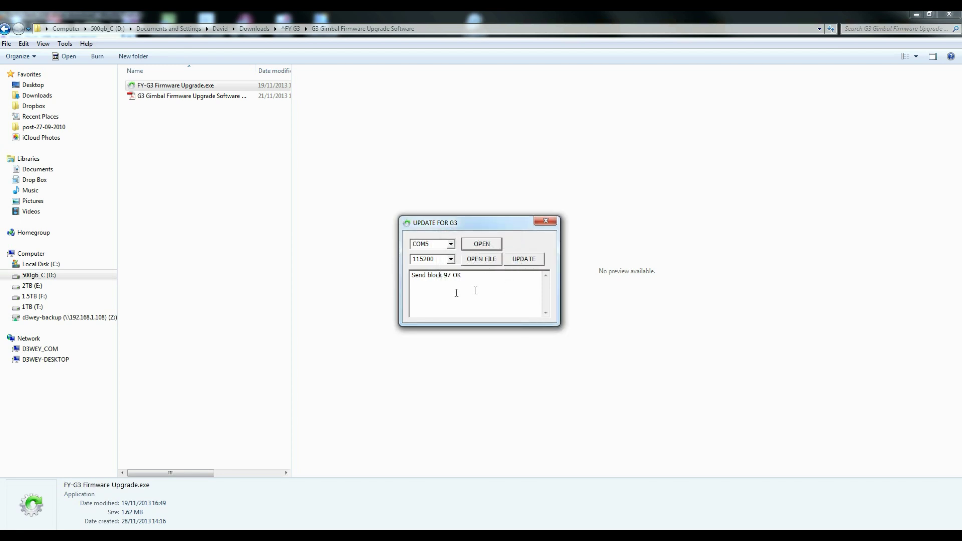
{"action": "left_click", "coordinate": [551, 222]}
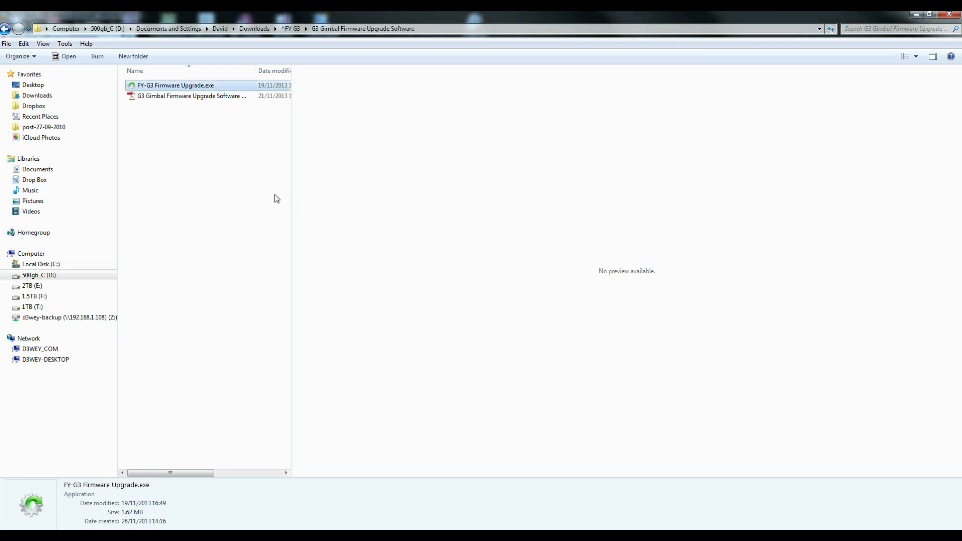